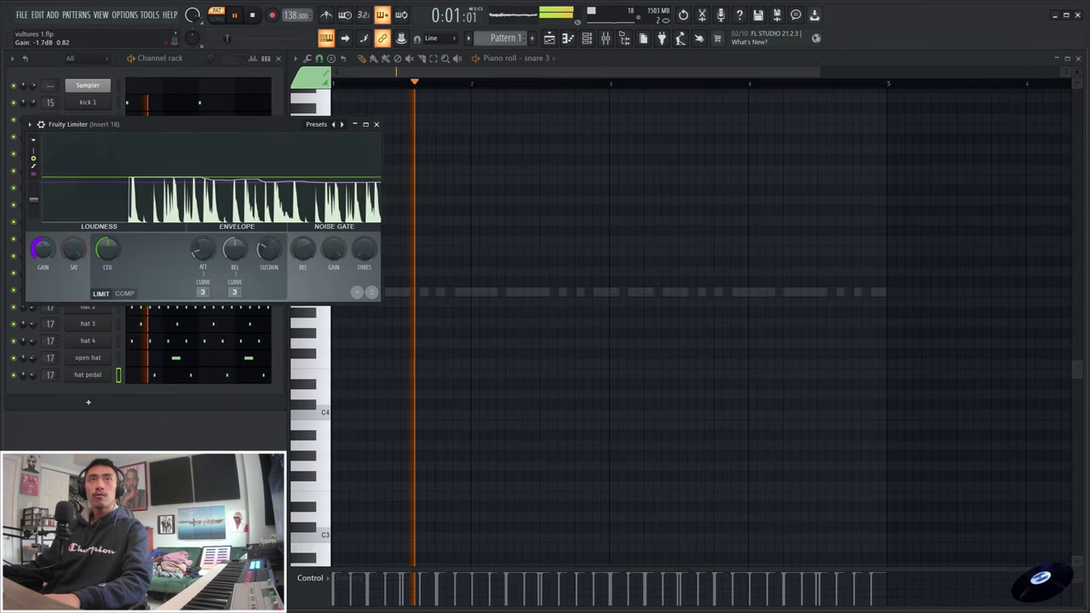
Close the Fruity Limiter on Insert 18 and switch from the snare 3 piano roll to the playlist
left_click(375, 123)
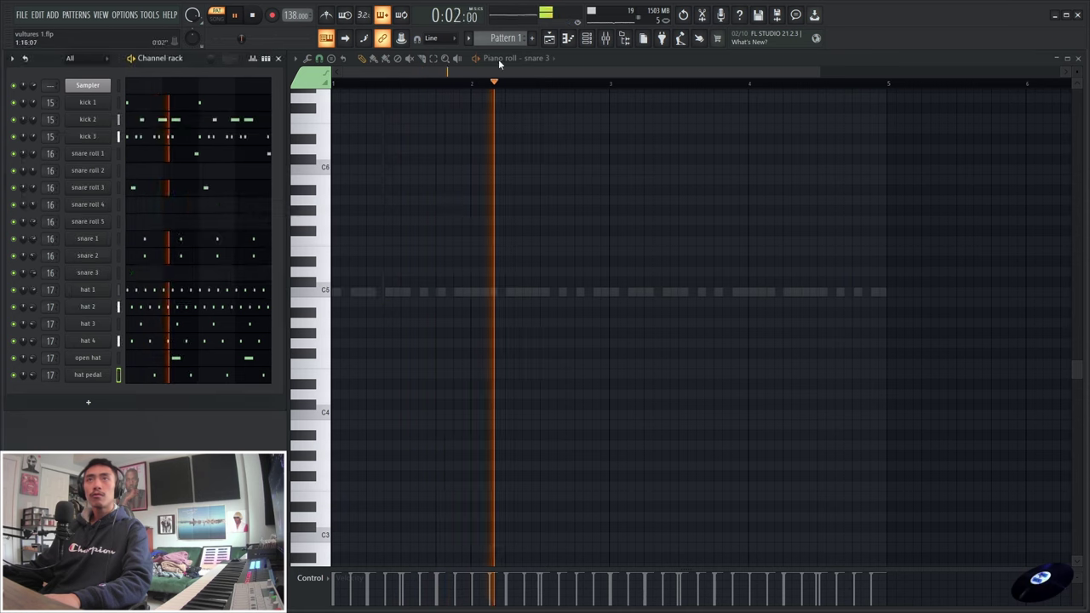
left_click(550, 40)
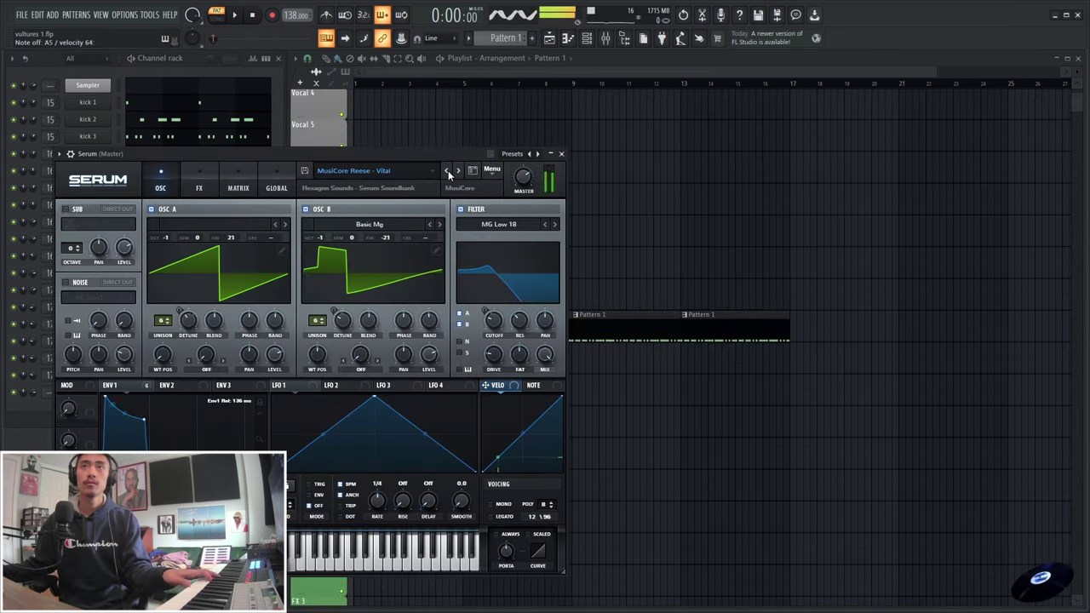
Browse to the previous Serum preset and close the synth's window
left_click(446, 171)
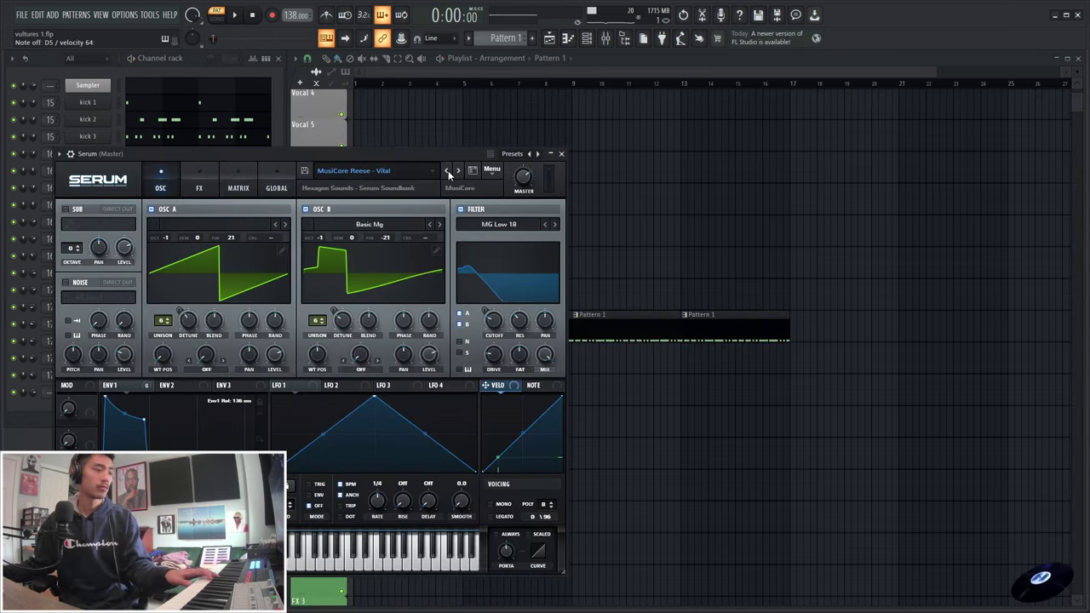
left_click(562, 154)
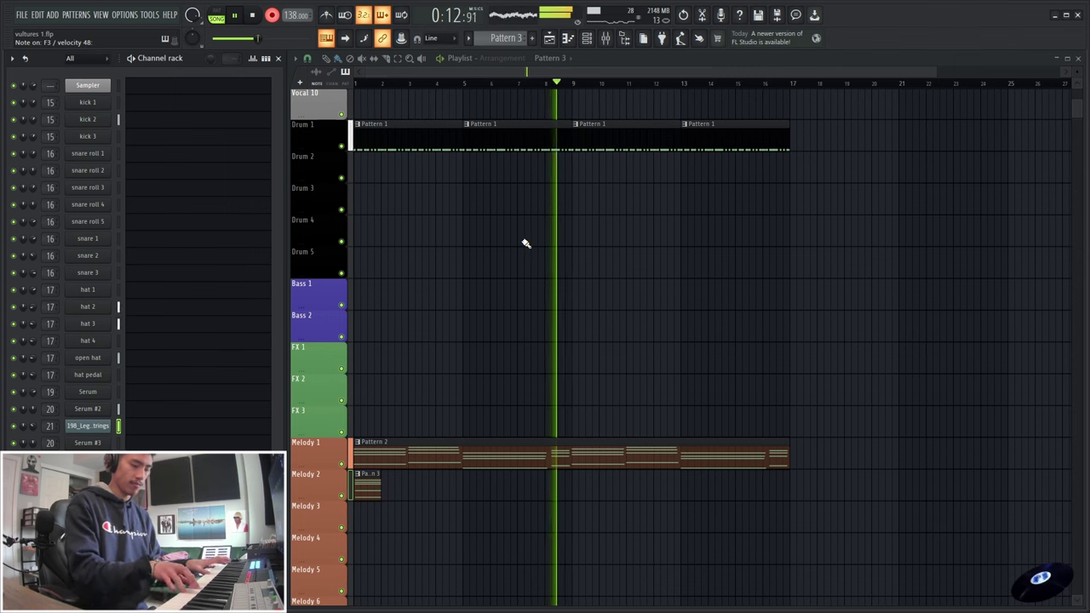
Raise the project tempo to 165 BPM and start song playback
left_click_drag(296, 14, 295, 7)
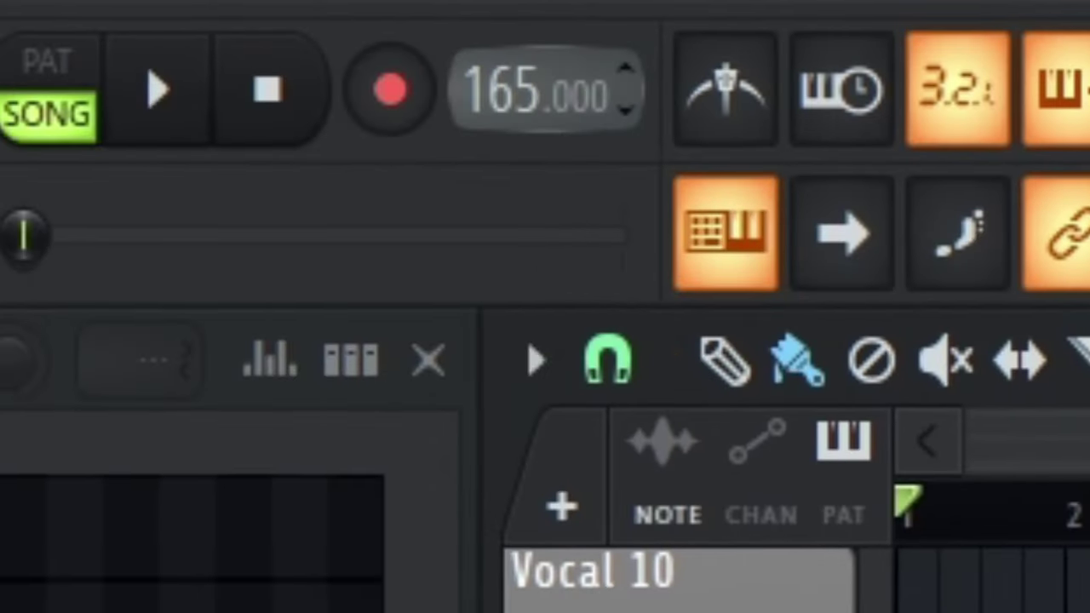
key("space")
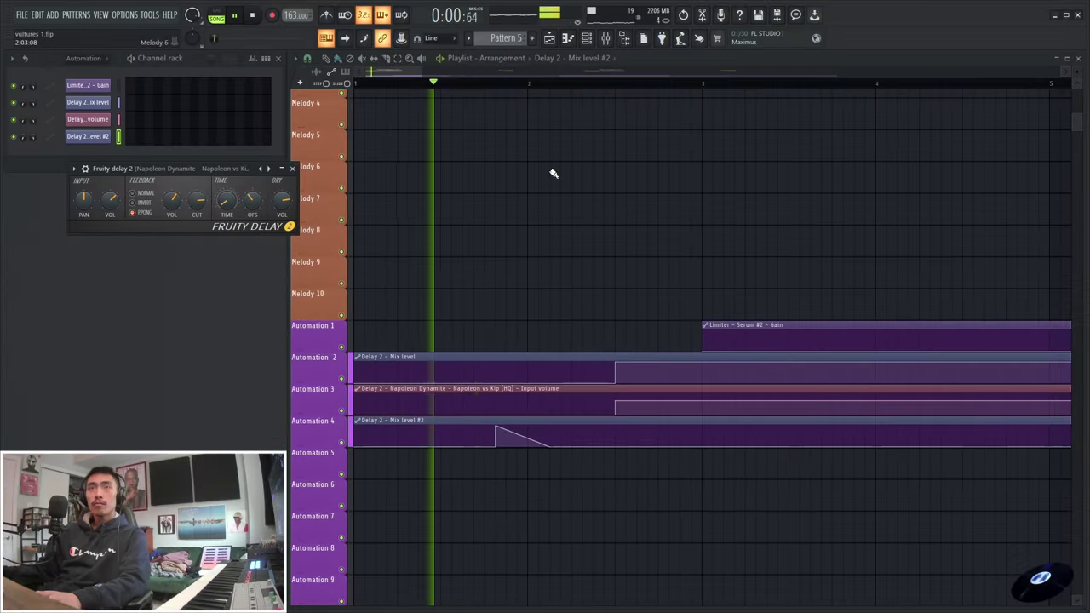
Check the automation, FX and melody tracks across the whole arrangement and save the project
right_click(526, 428)
scroll(511, 298, "up", 5)
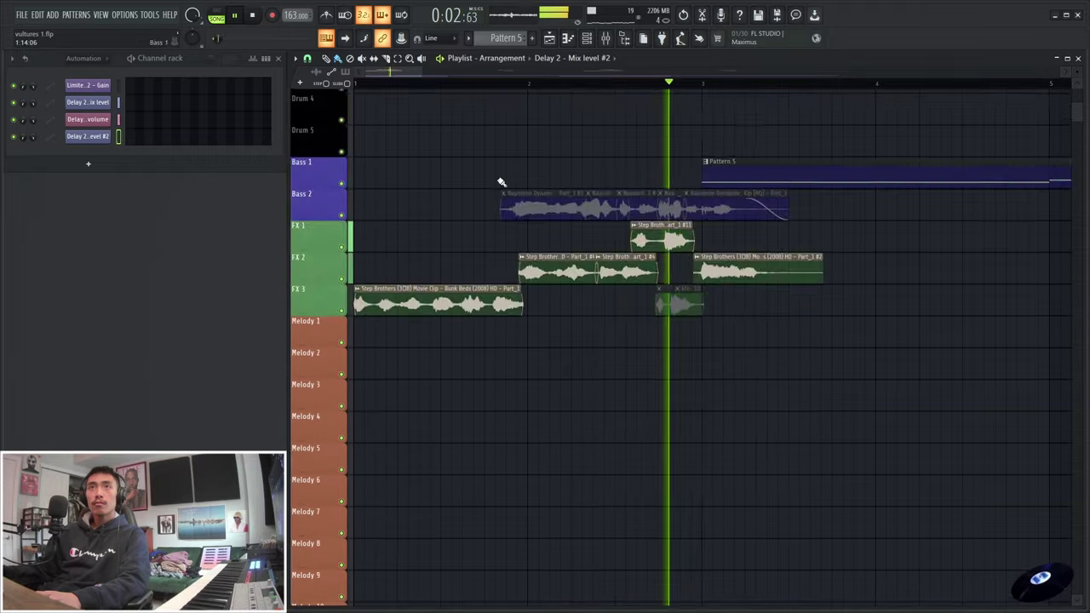
left_click_drag(422, 71, 842, 170)
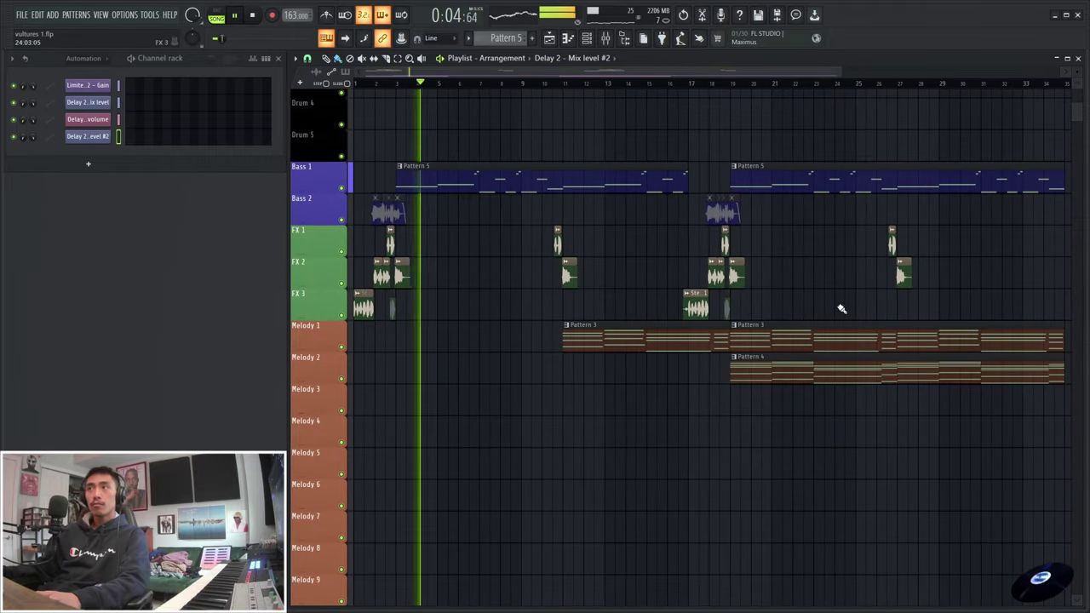
scroll(842, 311, "down", 11)
key("ctrl+s")
scroll(848, 329, "up", 11)
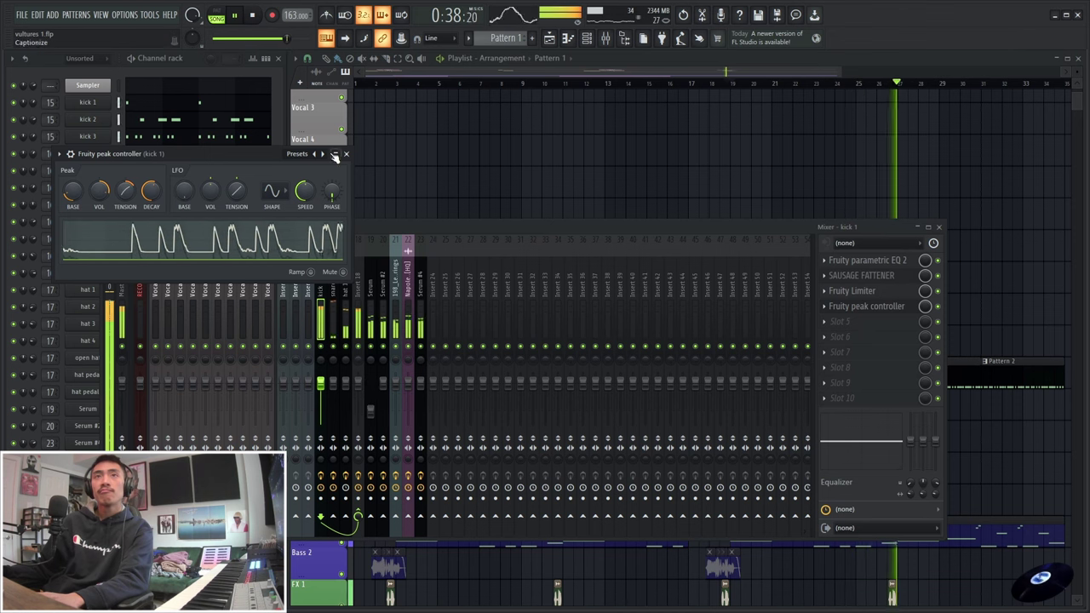
Close the Fruity peak controller on the kick 1 mixer track
left_click(345, 154)
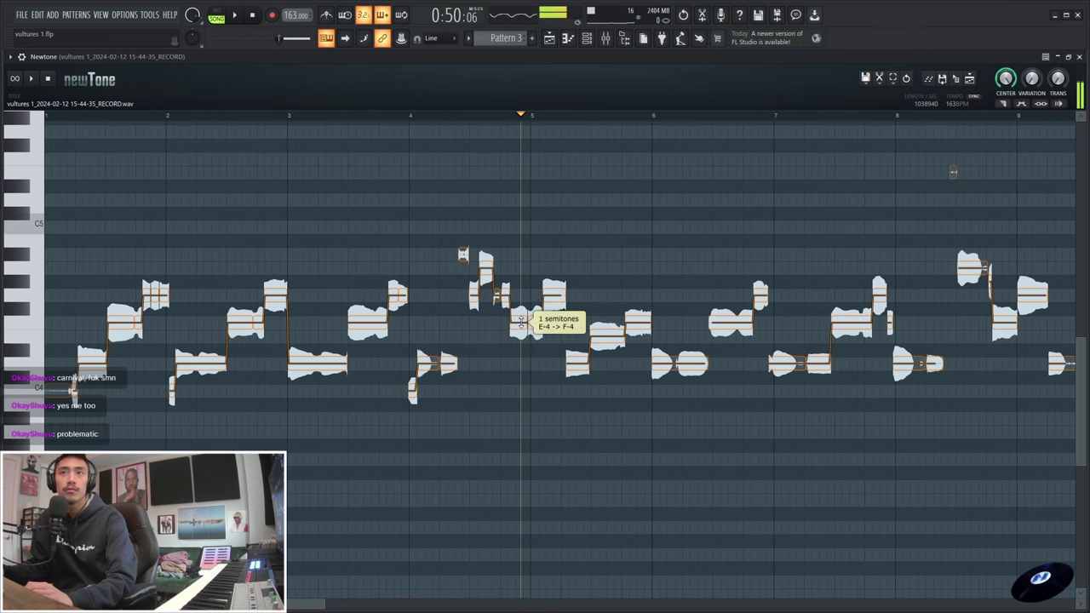
Place the Newtone playback position between bars 4 and 5 of the vocal recording
left_click(456, 118)
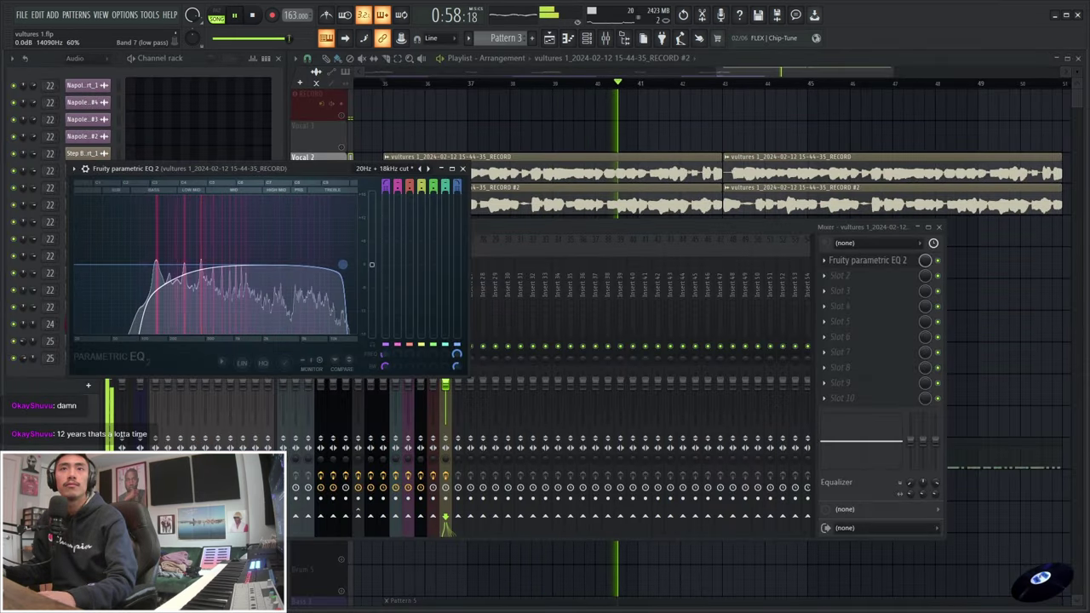
Keep the vocal EQ's band 7 low pass at about 14 kHz and shift its low cut slightly higher in frequency
left_click_drag(343, 265, 343, 265)
left_click_drag(143, 268, 151, 265)
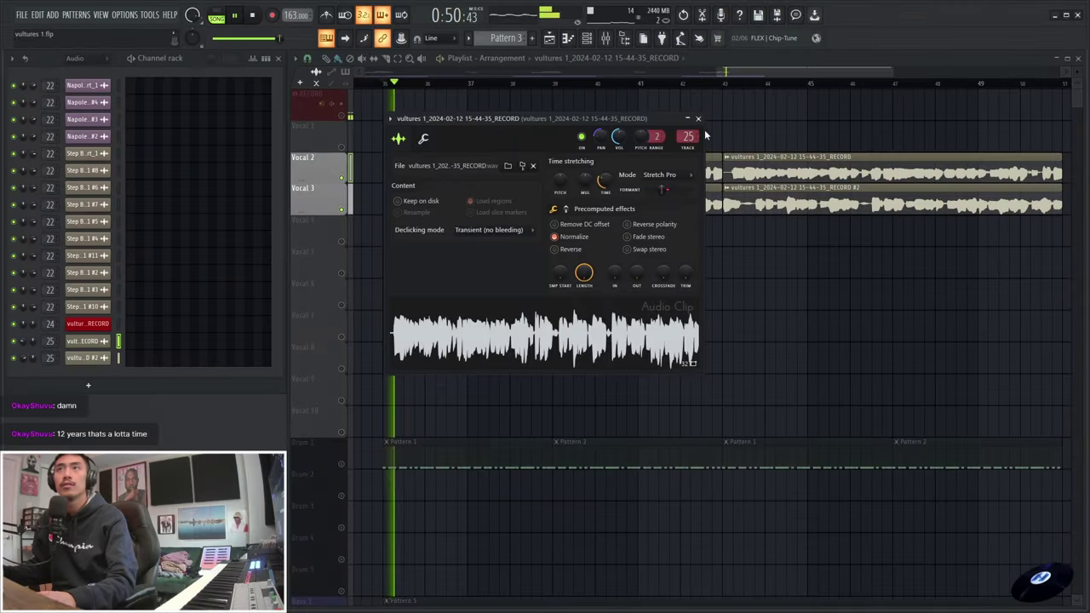
Close the vocal recording's audio clip settings, the SPITFISH de-esser and the mixer
left_click(698, 118)
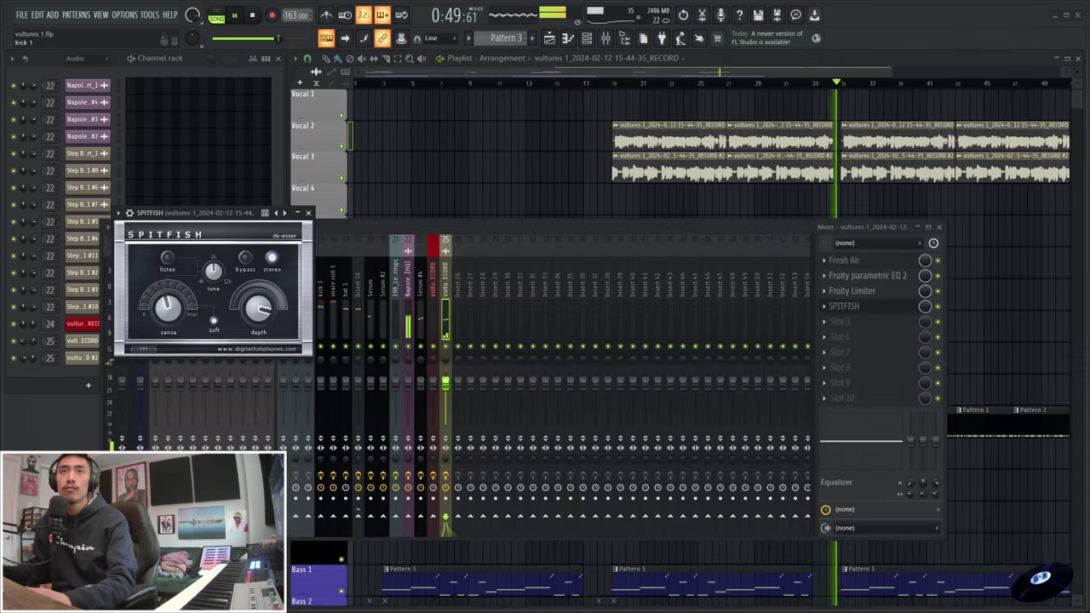
left_click(308, 213)
left_click(939, 227)
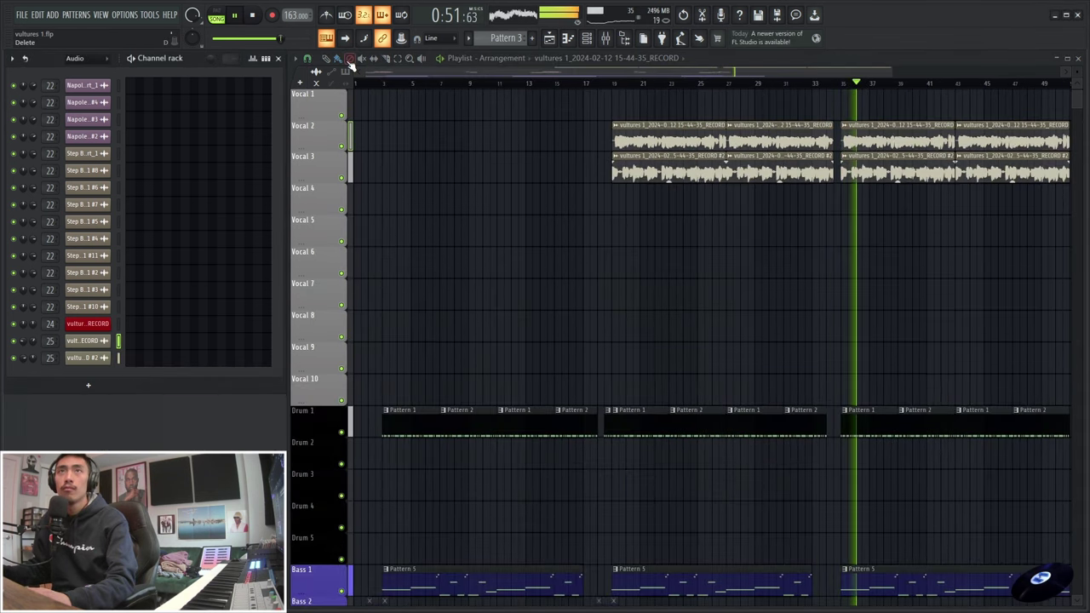
Delete the two vocal recording clips on the Vocal 2 track in the earlier section, from bar 19 to about bar 34
left_click_drag(891, 71, 886, 74)
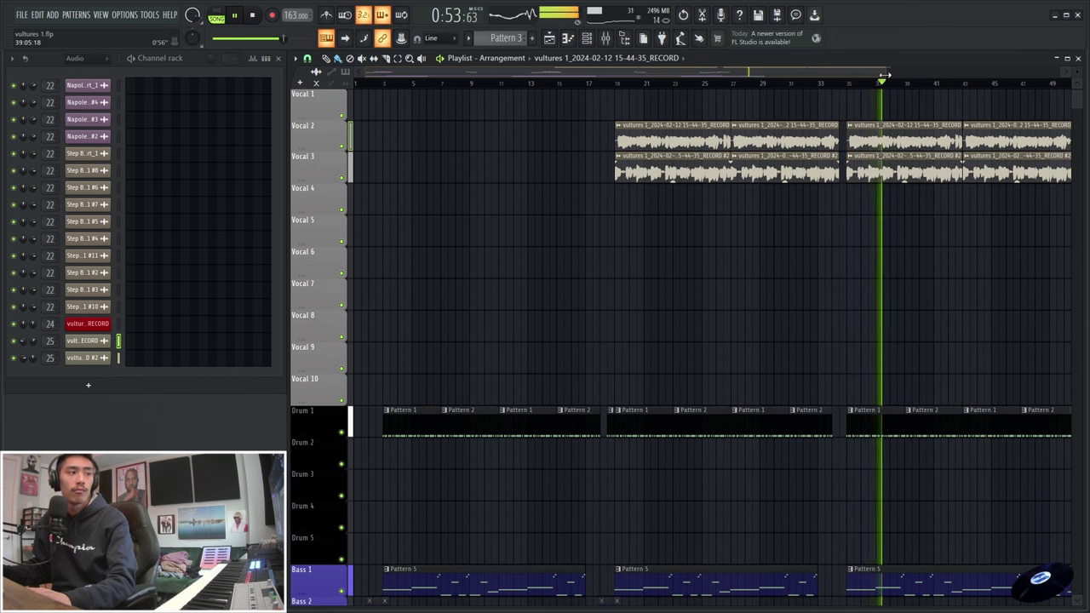
right_click(801, 126)
right_click(718, 129)
left_click_drag(368, 70, 667, 89)
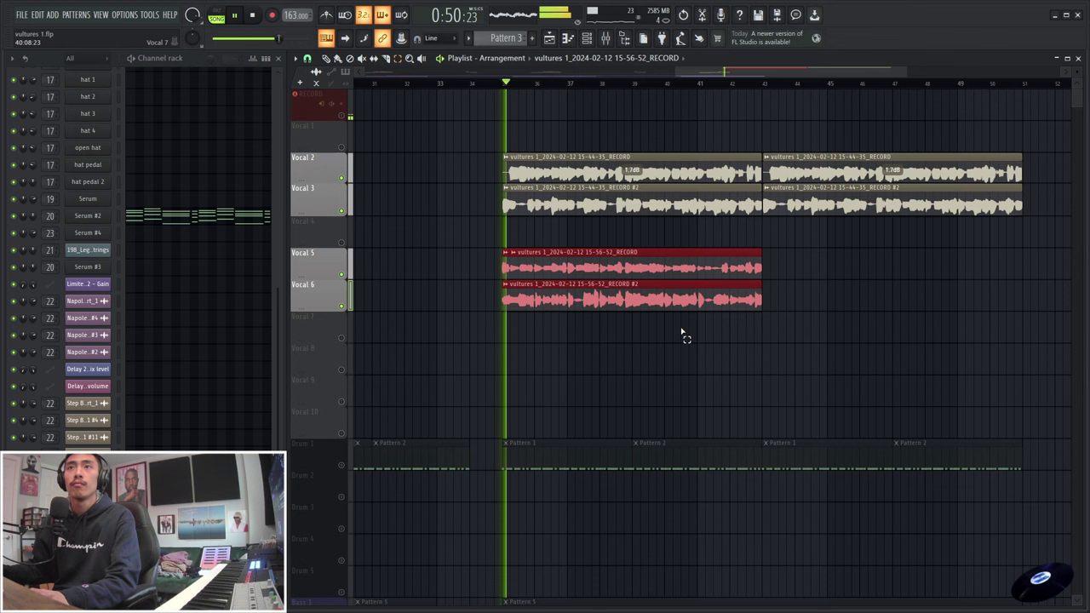
Duplicate the selected Vocal 5 and Vocal 6 recordings directly after themselves, starting at bar 43, and clear the selection
left_click(326, 59)
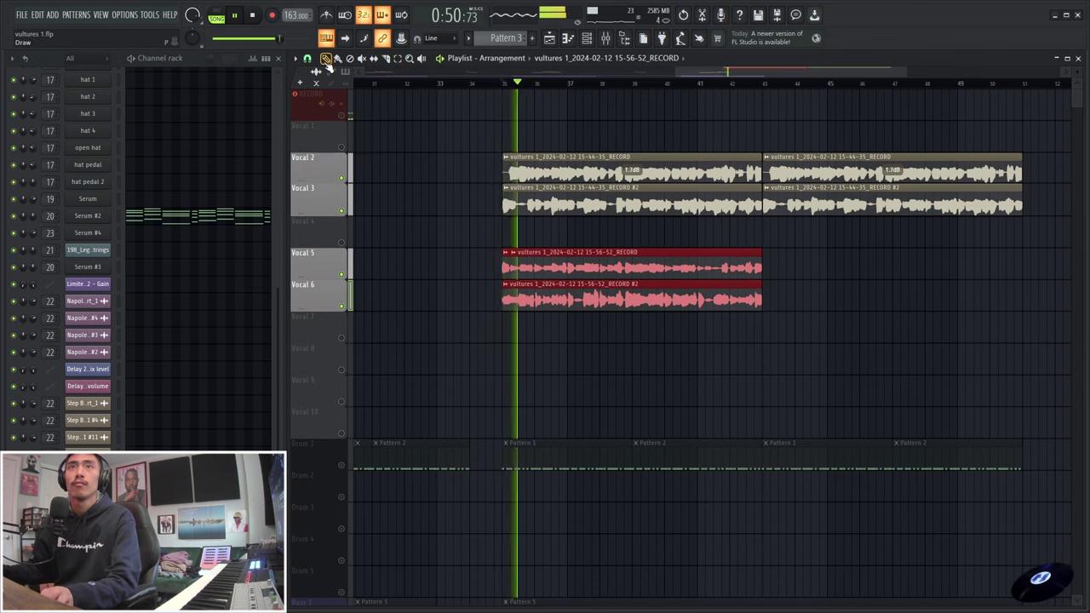
key("ctrl+b")
left_click(856, 345)
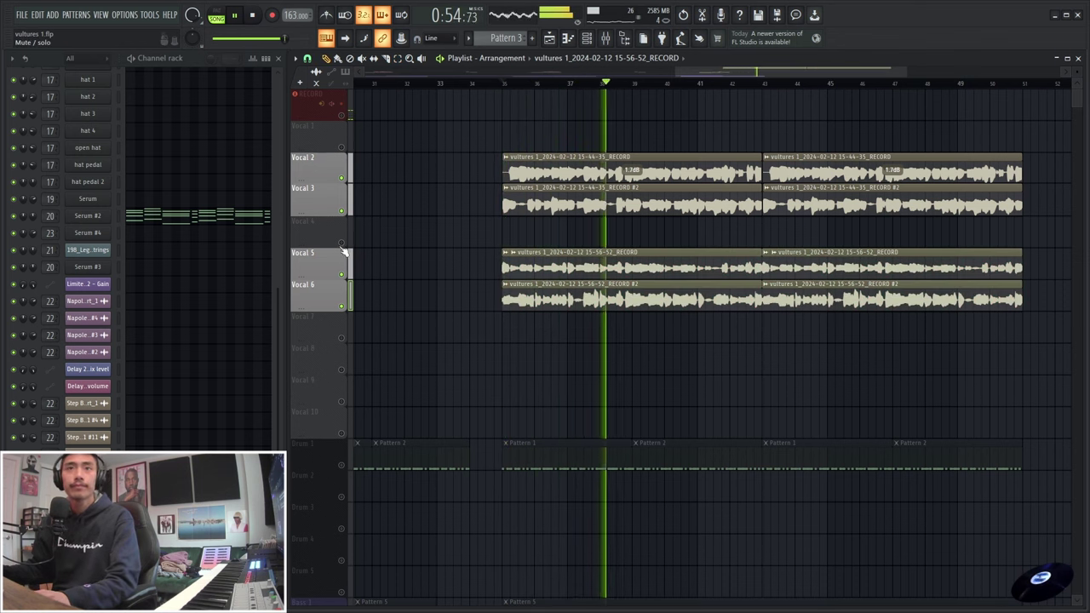
Inspect the vocal recording's effects chain in the mixer, closing and reopening the mixer
key("F9")
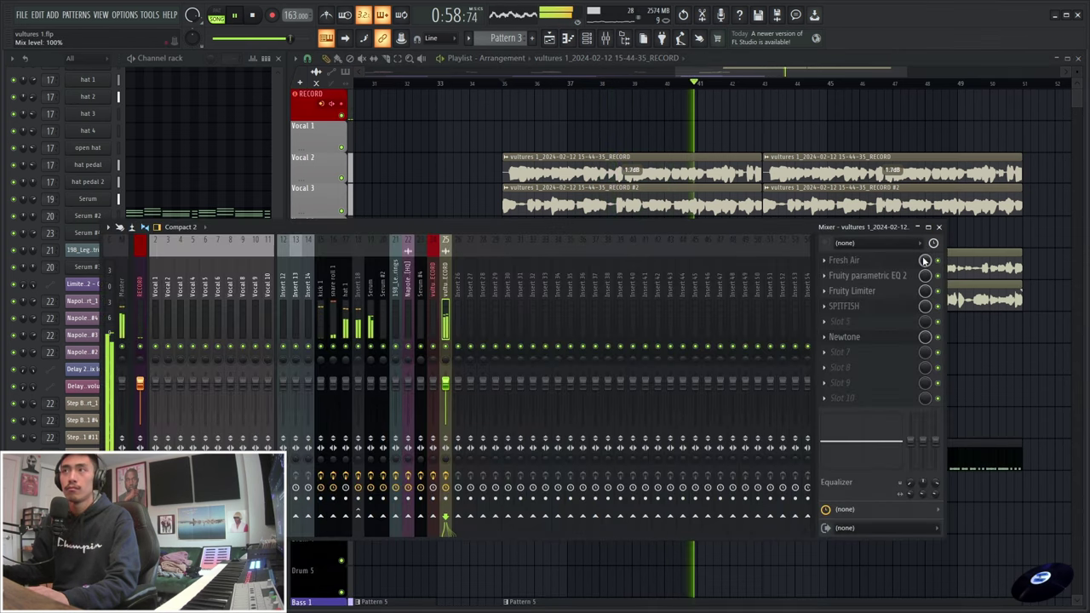
left_click(938, 227)
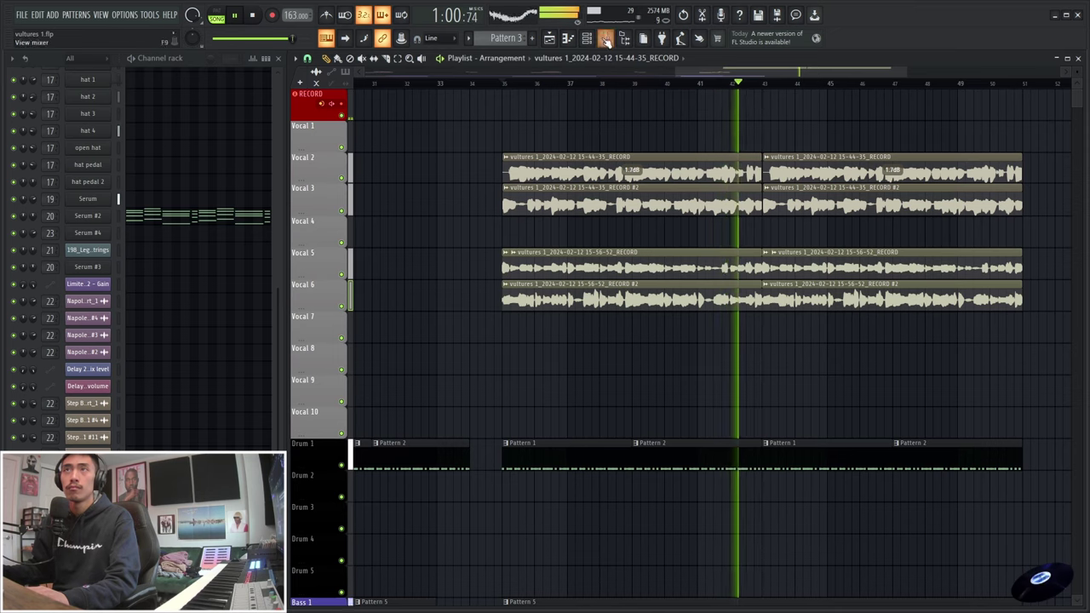
left_click(605, 38)
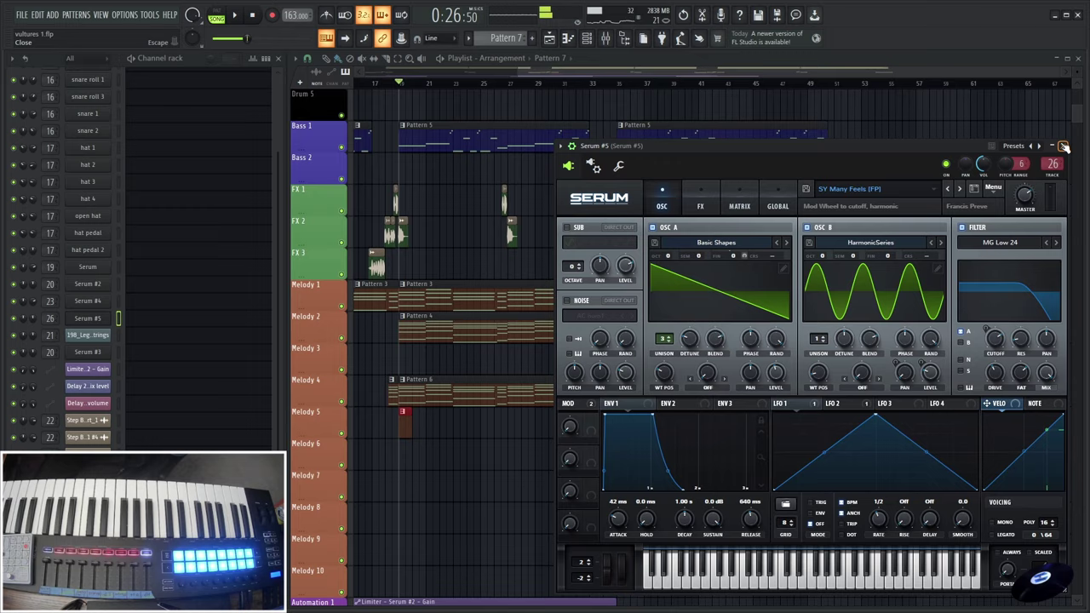
Close the Serum #5 instrument window
left_click(1064, 147)
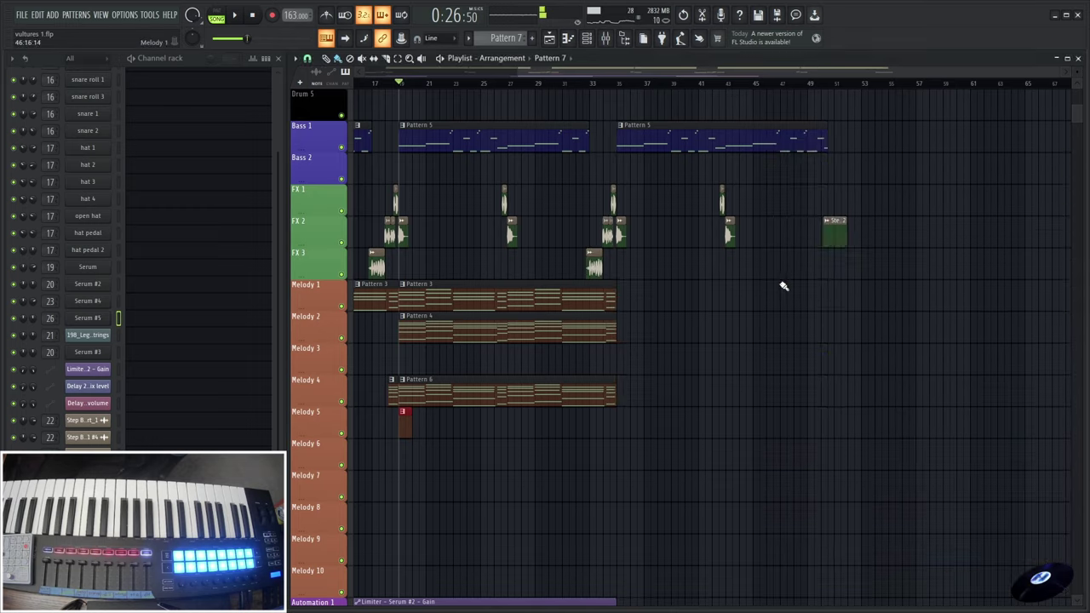